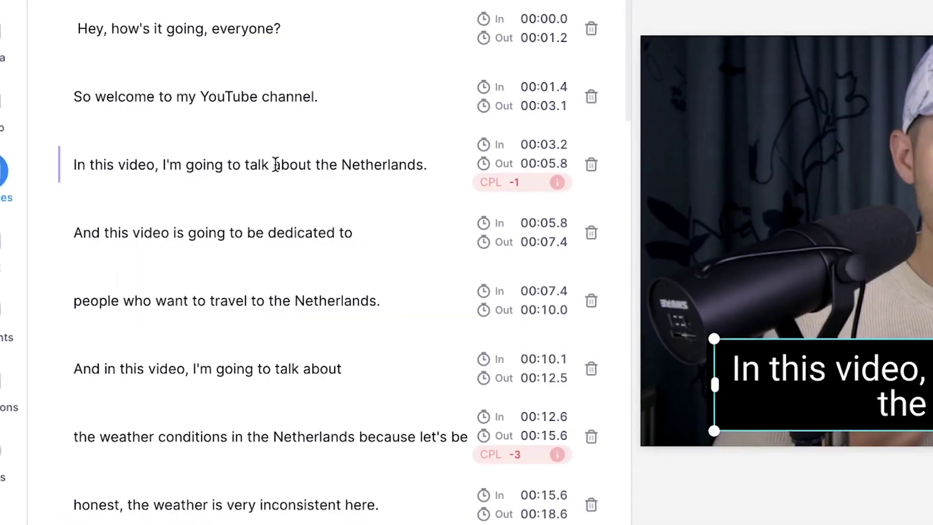
# Split the subtitle line after 'talk' and open the subtitle download format list.
pyautogui.click(273, 164)
pyautogui.press('Return')
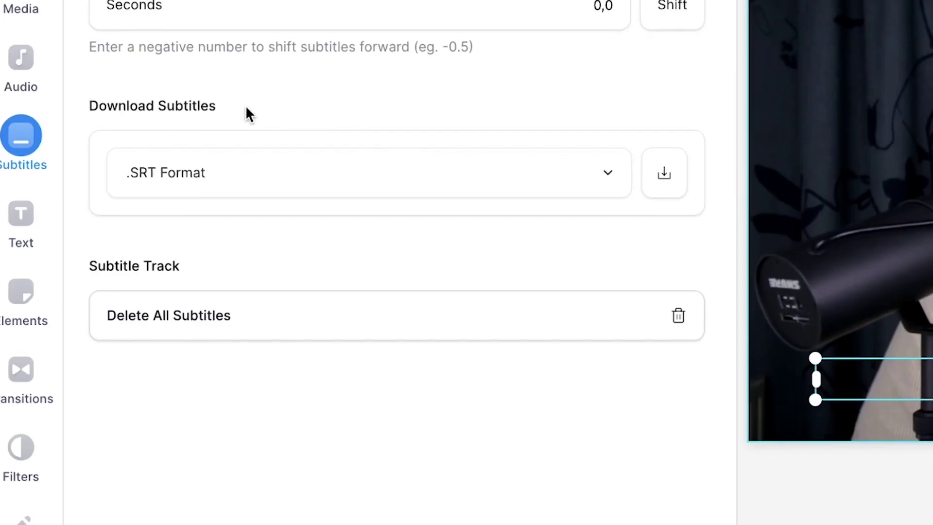
pyautogui.click(248, 185)
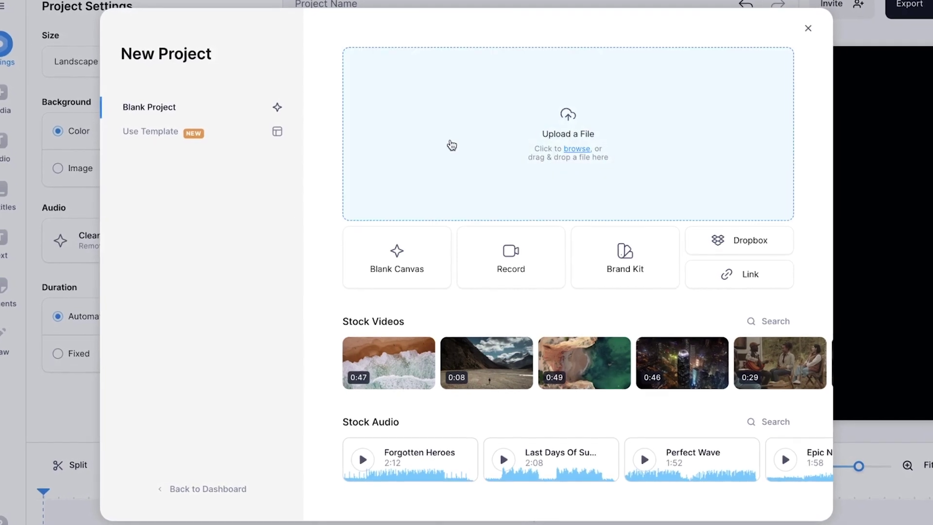
# Upload the 'How to Deal with Dutch Weather' video into a new project.
pyautogui.click(447, 144)
pyautogui.click(357, 217)
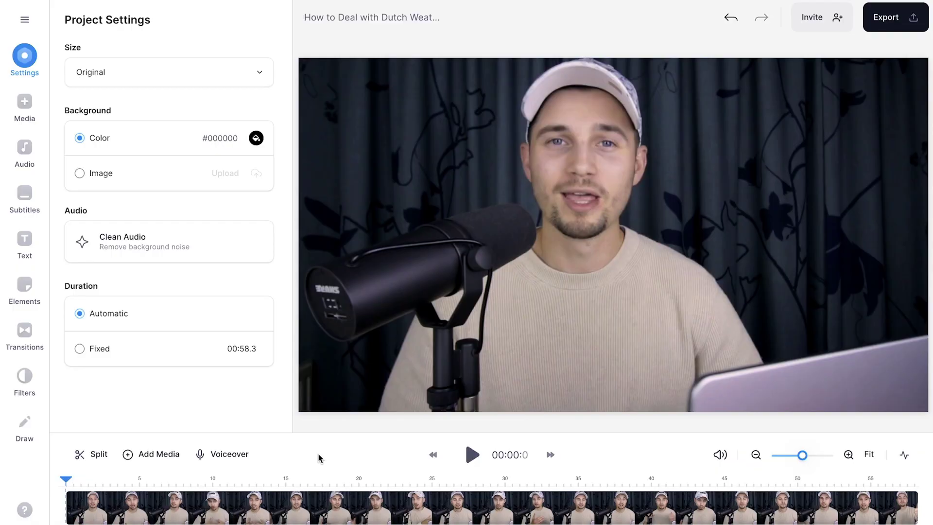
pyautogui.press('space')
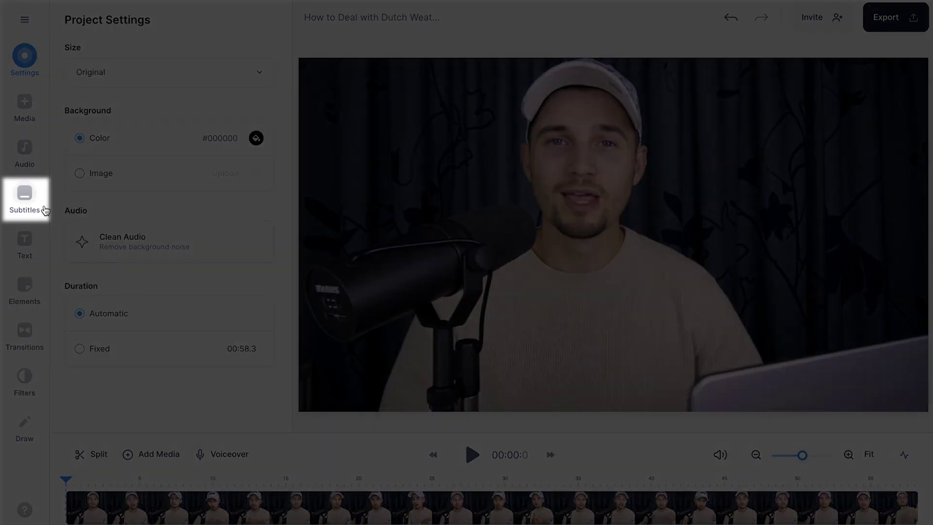
# Choose Auto Subtitle from the Subtitles panel, keeping English as the spoken language.
pyautogui.click(29, 202)
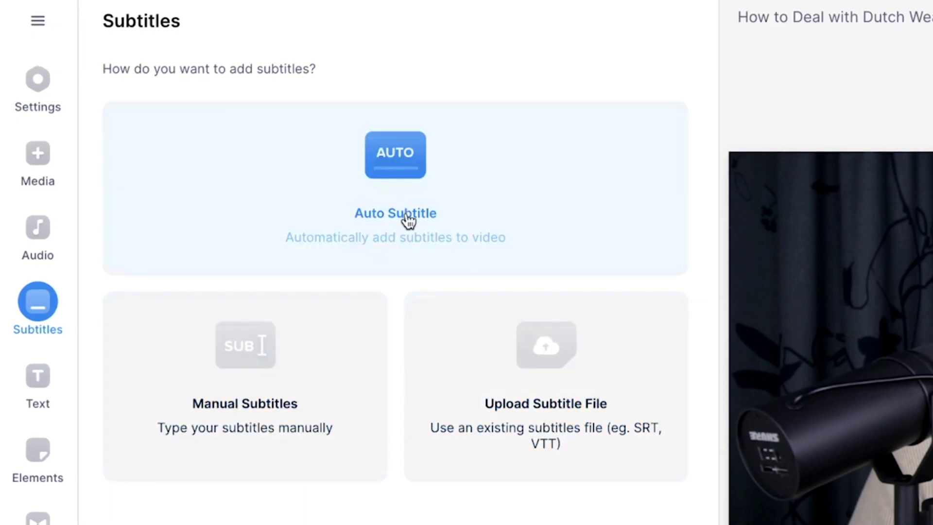
pyautogui.click(429, 226)
pyautogui.click(416, 150)
pyautogui.scroll(-3, 406, 286)
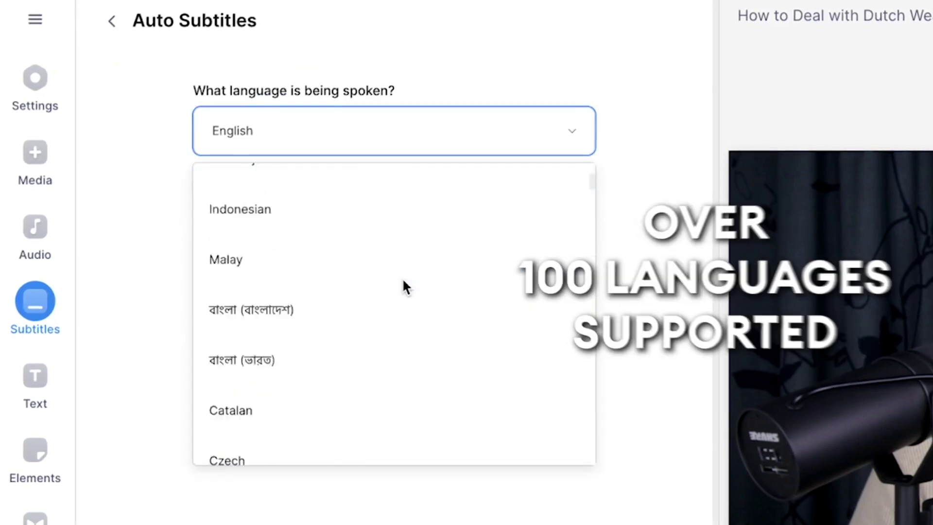
pyautogui.scroll(-5, 407, 286)
pyautogui.click(406, 146)
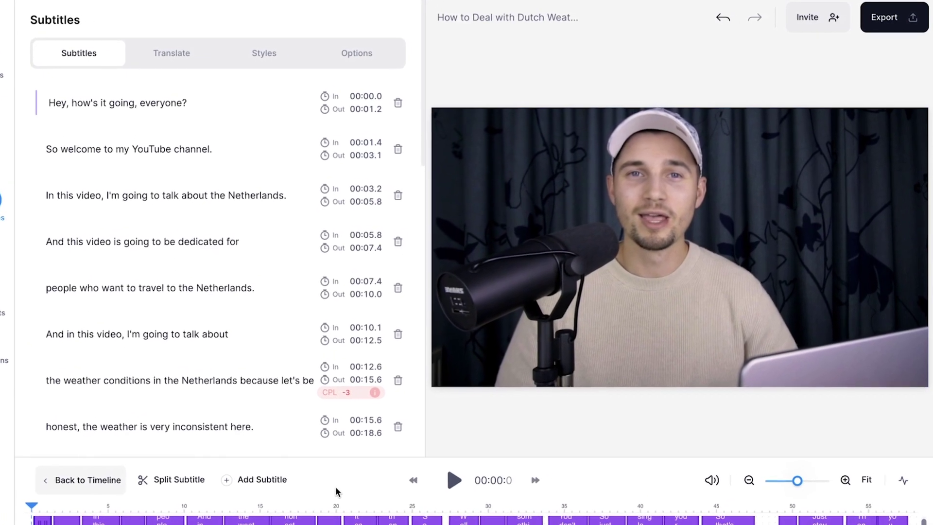
# Play the video to preview captions starting with 'Hey, how's it going, everyone?'.
pyautogui.press('space')
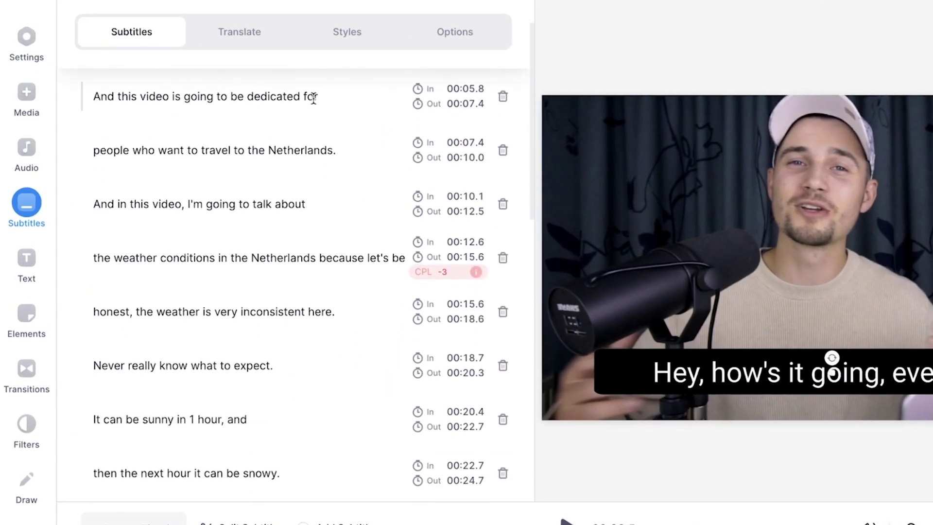
pyautogui.scroll(-2, 314, 97)
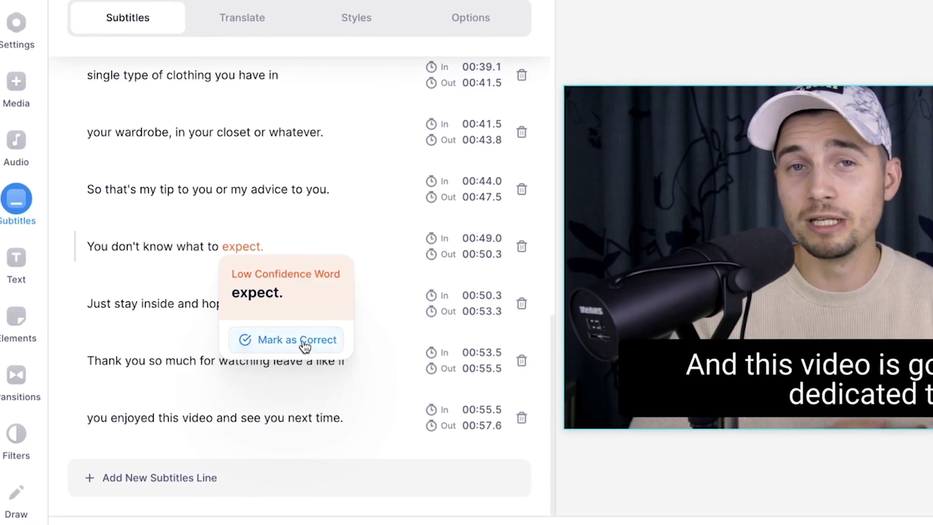
# Scroll the subtitle list and mark the flagged word 'expect.' as correct.
pyautogui.click(303, 342)
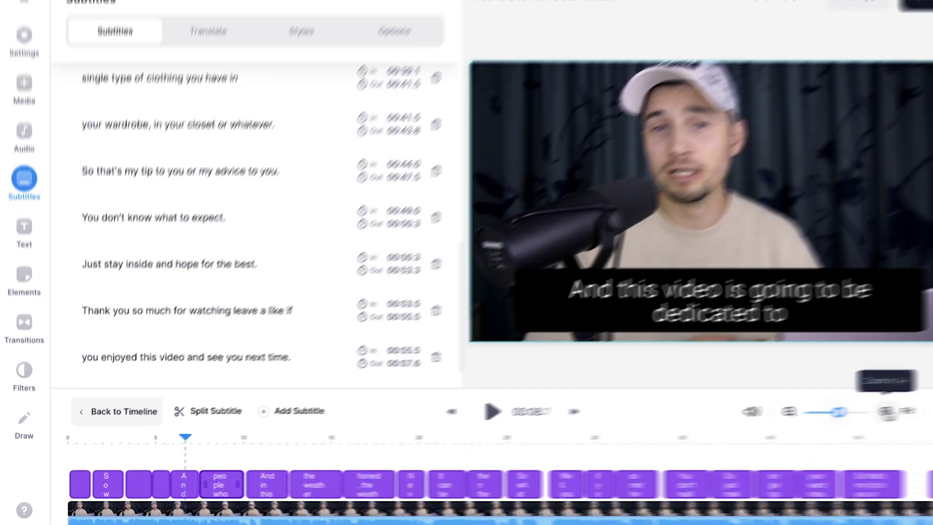
# Zoom in on the subtitle timeline for finer editing.
pyautogui.click(849, 416)
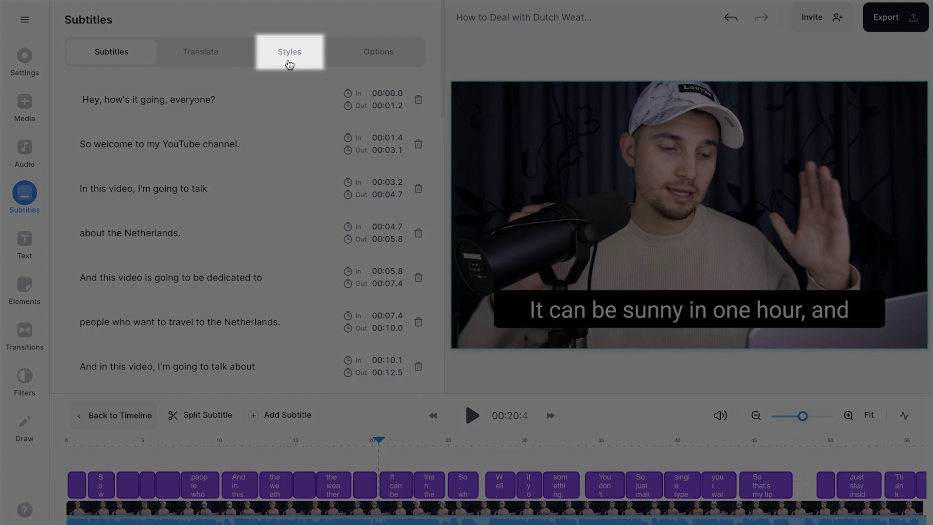
# Apply a bold white Shadow style to the subtitles and bring up the word animation styles.
pyautogui.click(290, 65)
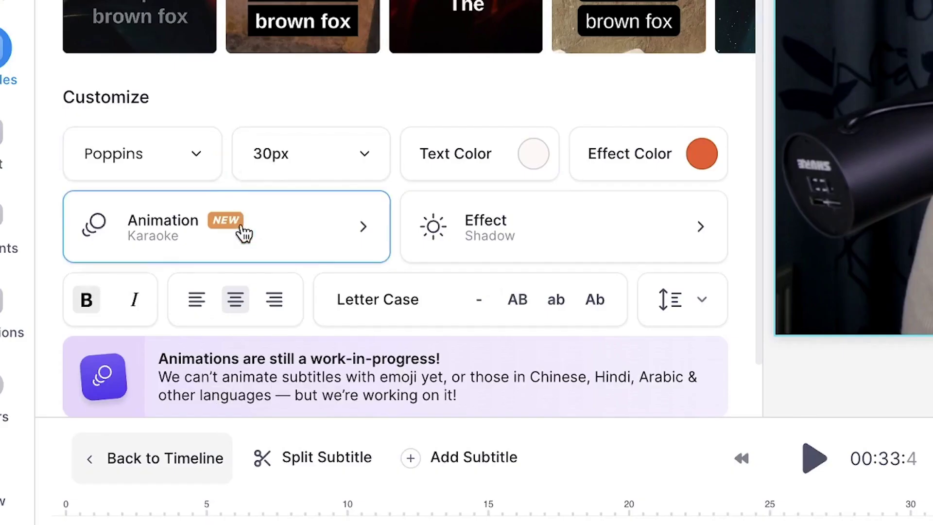
pyautogui.click(245, 233)
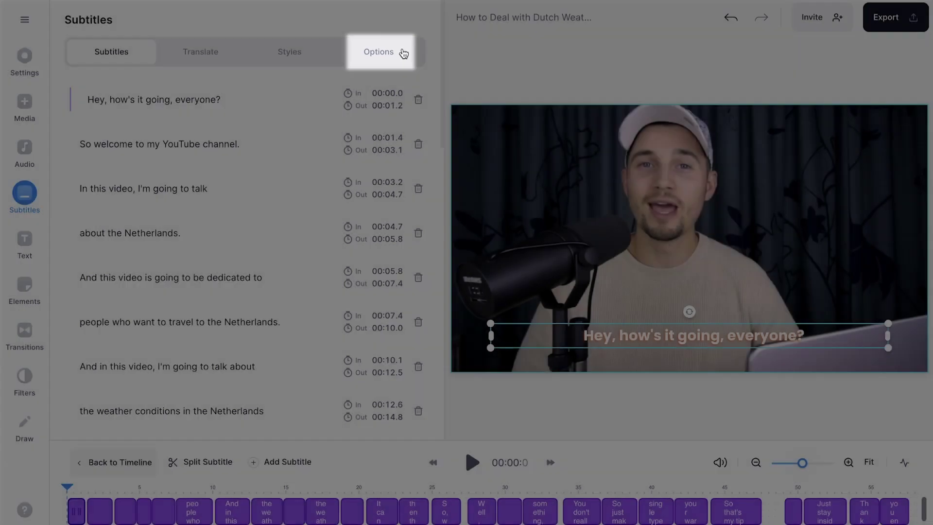
# Download the subtitles in .SRT format and again in .TXT format.
pyautogui.click(403, 53)
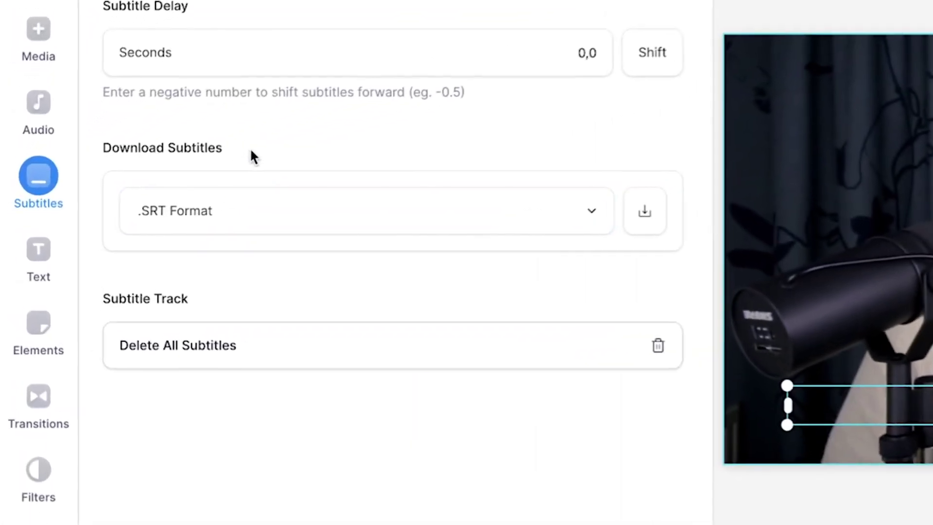
pyautogui.click(157, 219)
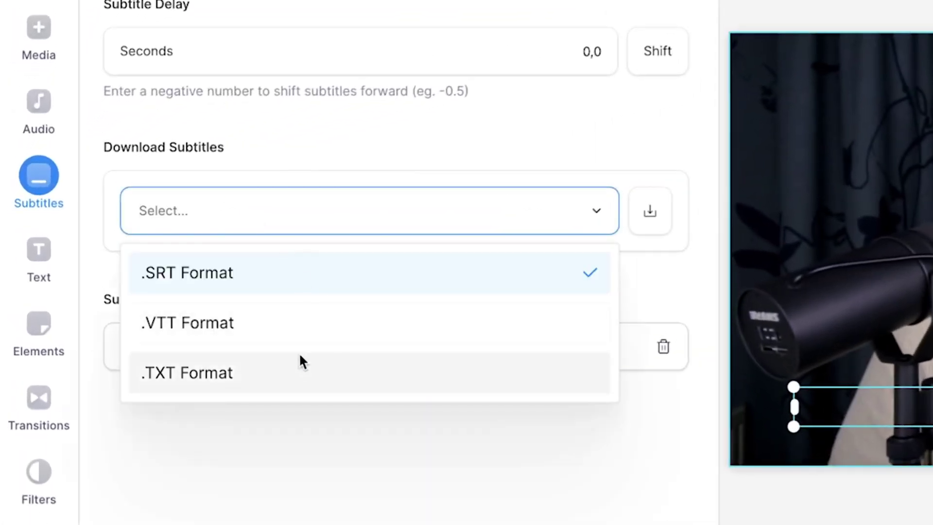
pyautogui.click(325, 280)
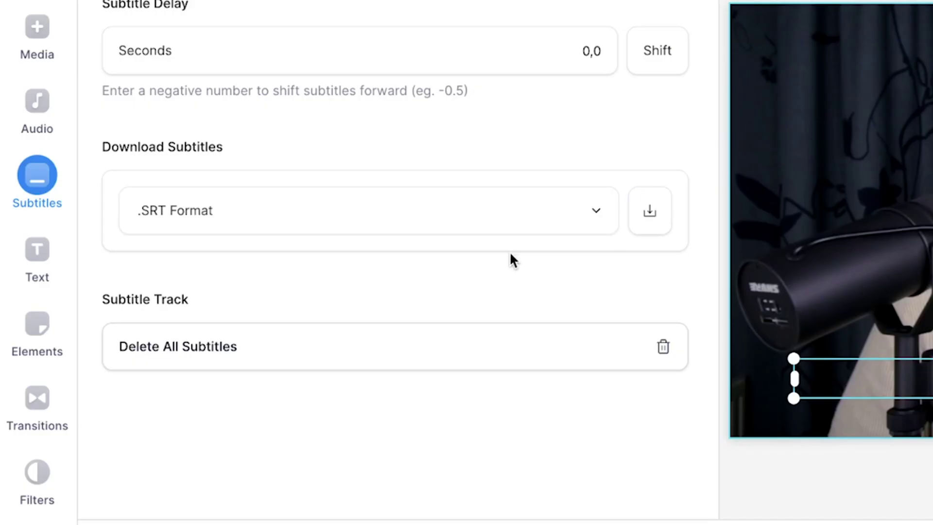
pyautogui.click(475, 225)
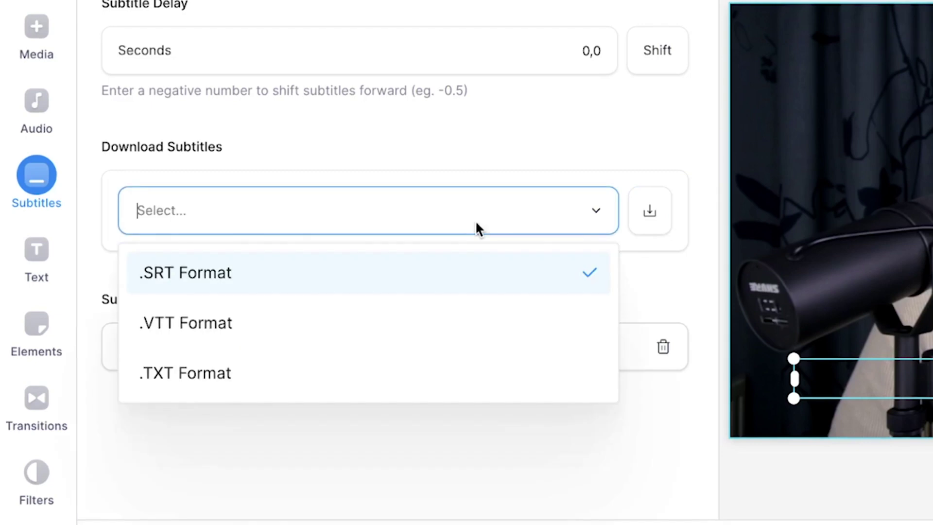
pyautogui.click(370, 378)
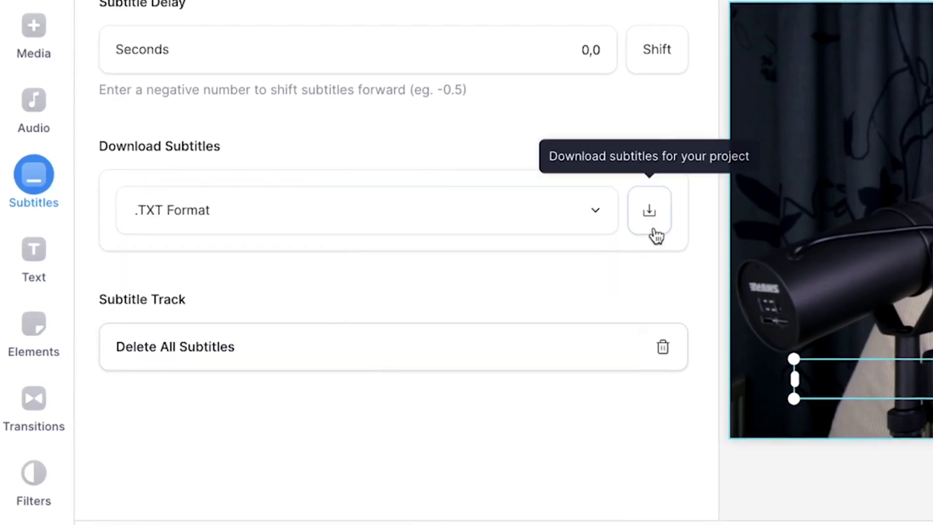
pyautogui.click(650, 211)
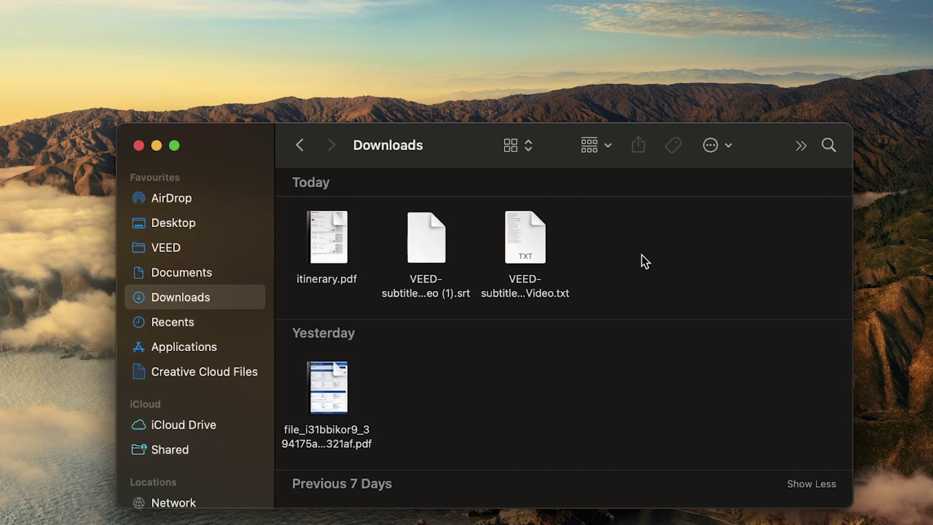
# Open the downloaded TXT subtitle file and scroll through its transcript.
pyautogui.click(436, 279)
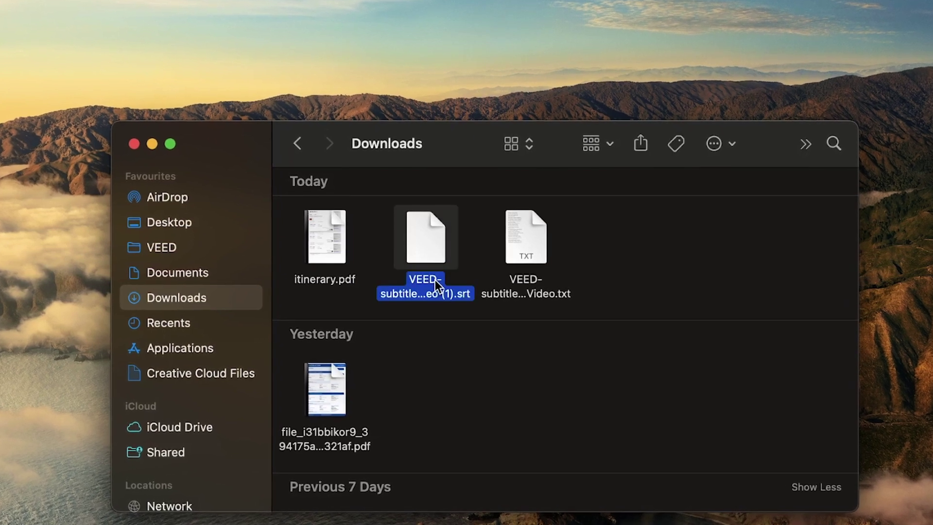
pyautogui.doubleClick(551, 295)
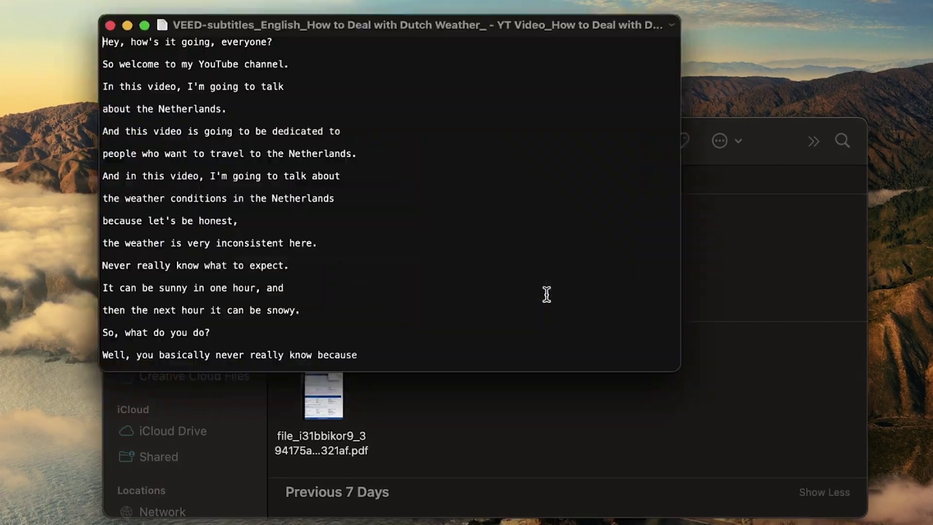
pyautogui.scroll(-5, 493, 177)
pyautogui.scroll(3, 494, 178)
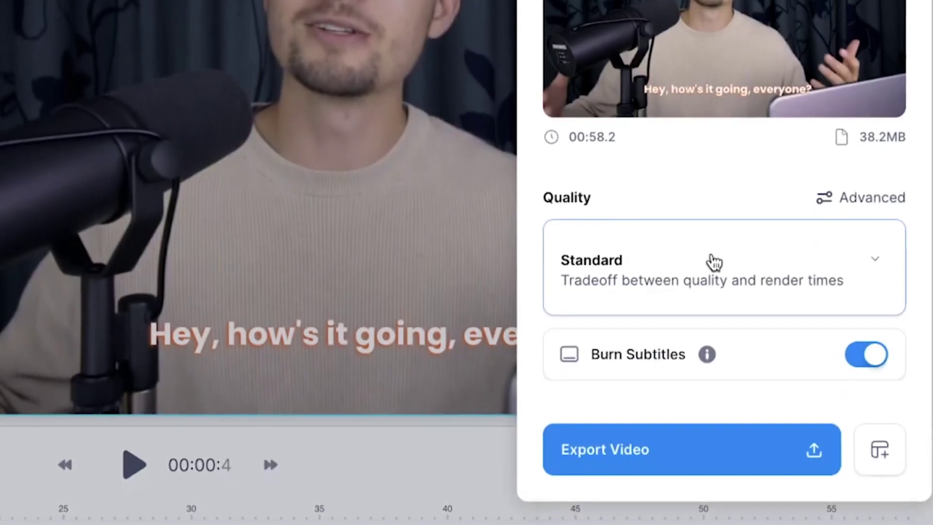
# Export the video in HD quality with subtitles burned in.
pyautogui.click(713, 507)
pyautogui.click(677, 288)
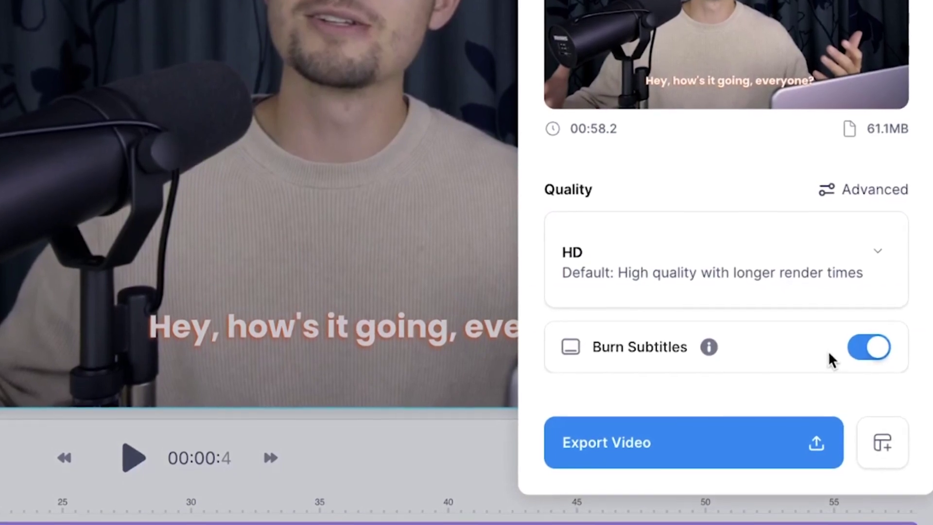
pyautogui.click(683, 453)
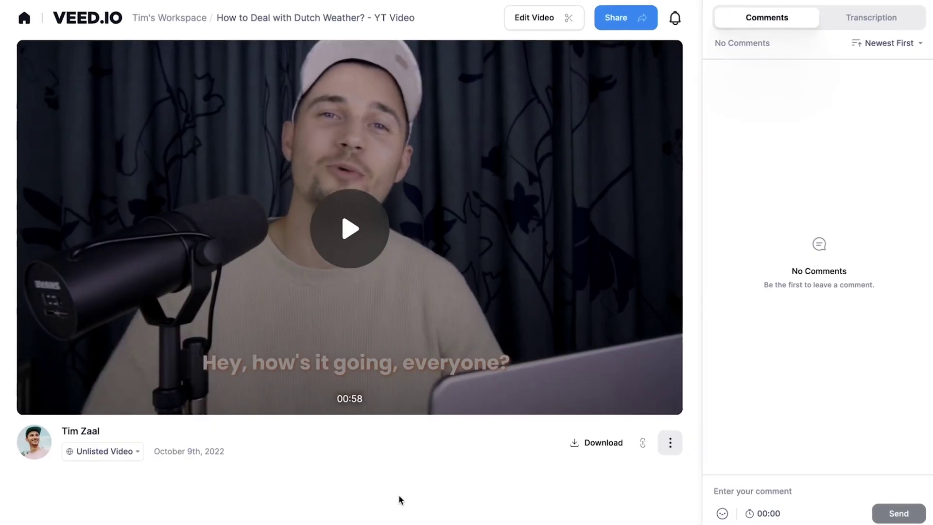
# Preview the exported subtitled video and download it as an MP4 file.
pyautogui.click(362, 270)
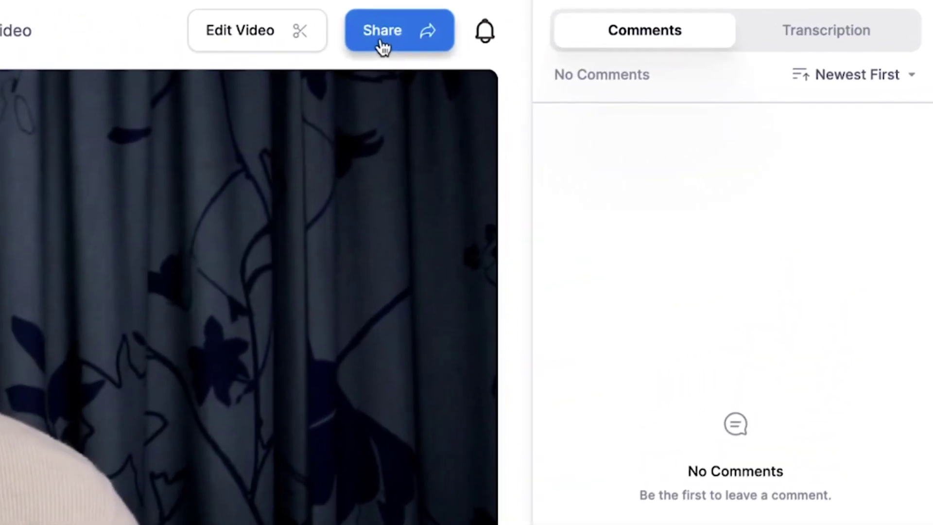
pyautogui.click(383, 47)
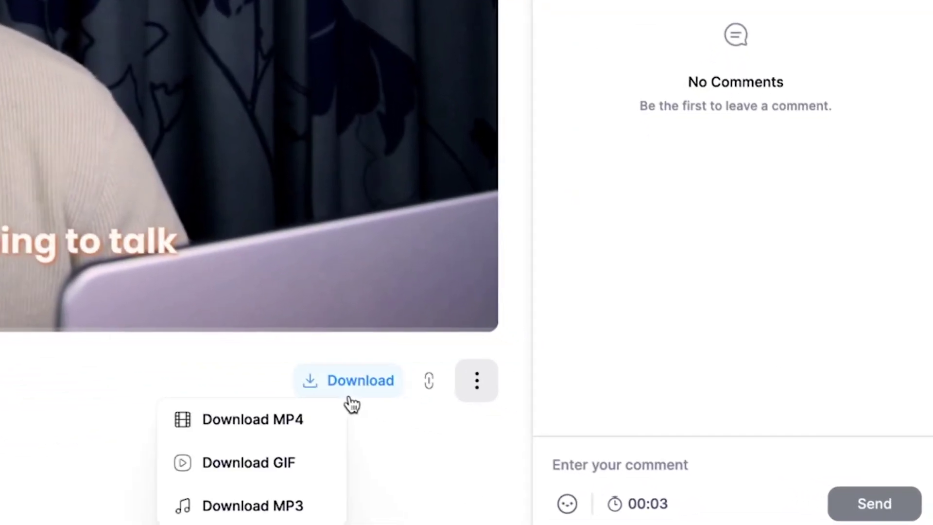
pyautogui.click(296, 443)
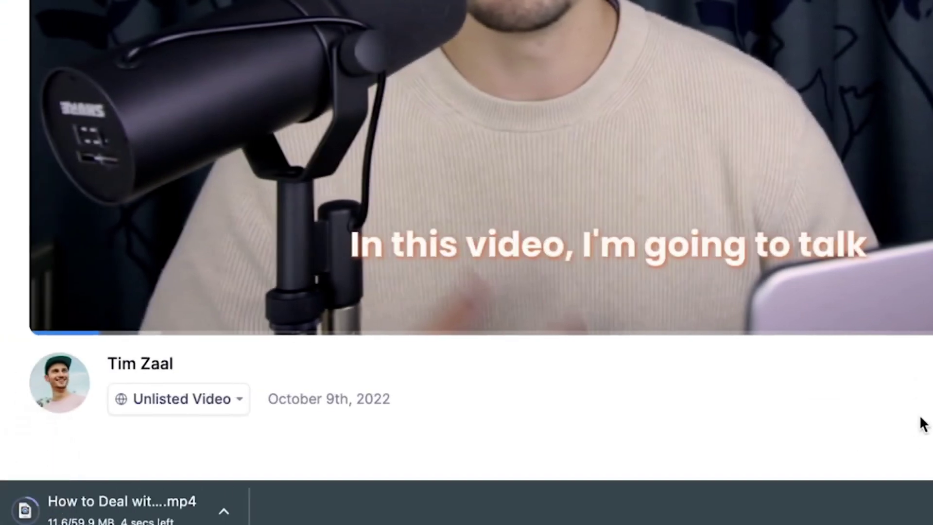